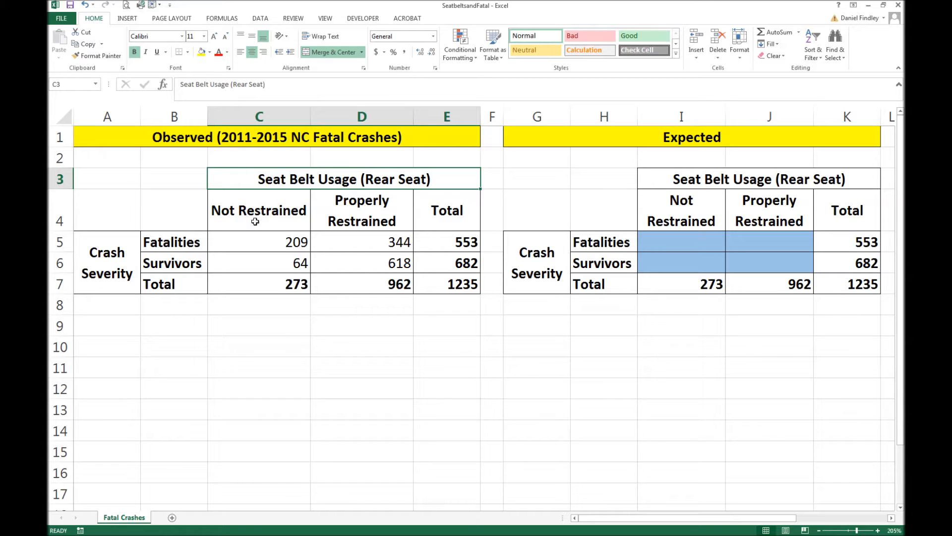
# Examine the observed fatality, survivor and total counts for unrestrained and properly restrained rear-seat occupants.
pyautogui.moveTo(256, 214); pyautogui.dragTo(261, 289)
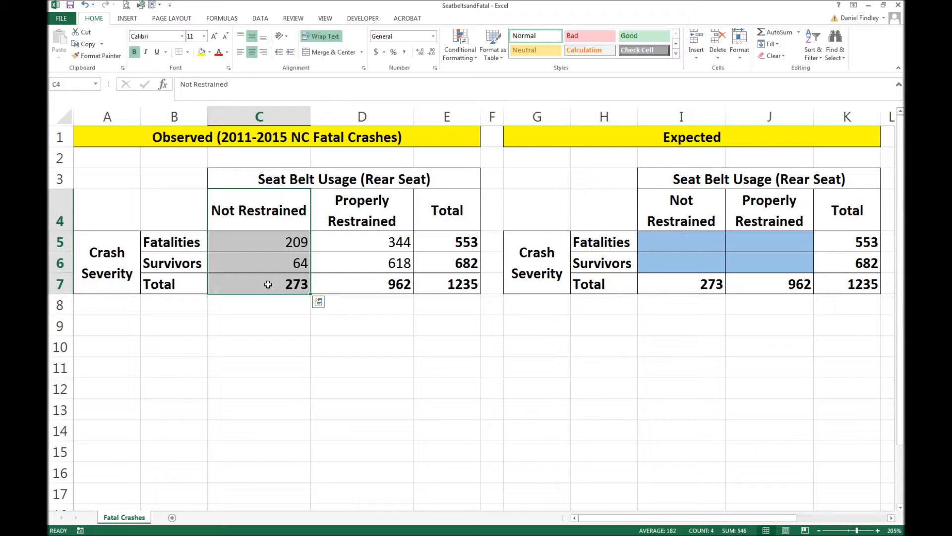
pyautogui.click(266, 243)
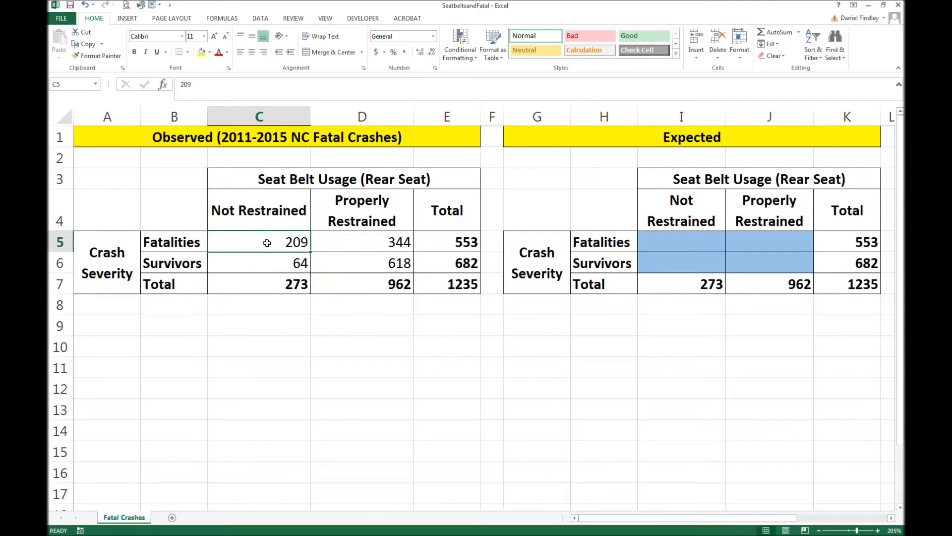
pyautogui.click(278, 265)
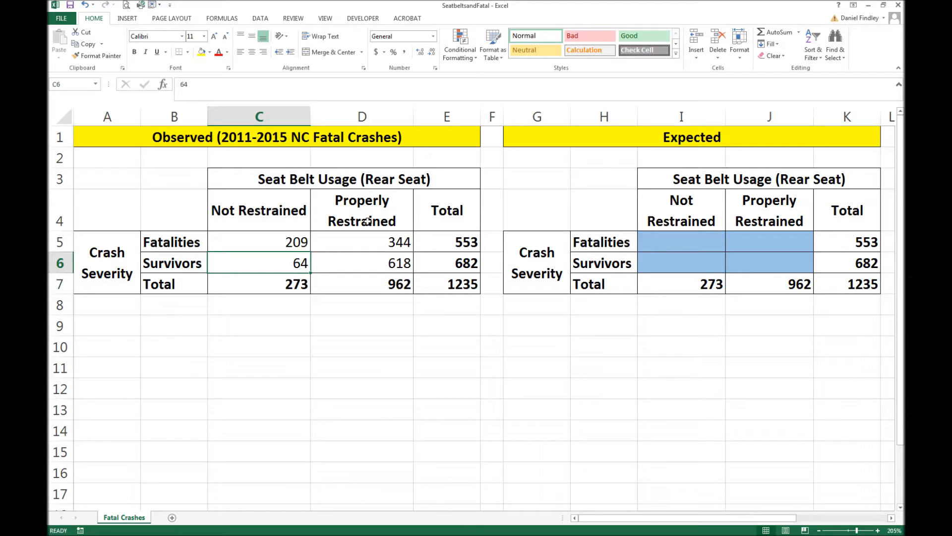
pyautogui.click(360, 284)
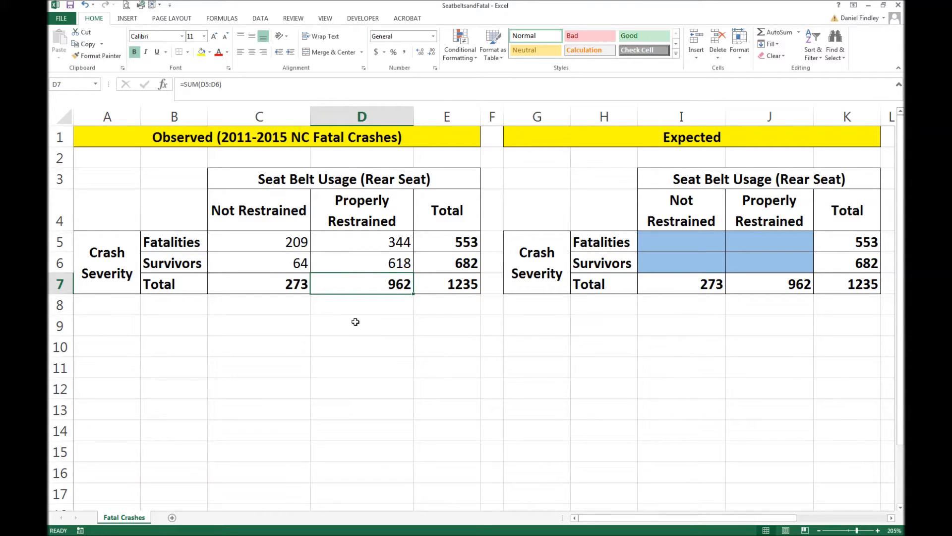
pyautogui.click(350, 243)
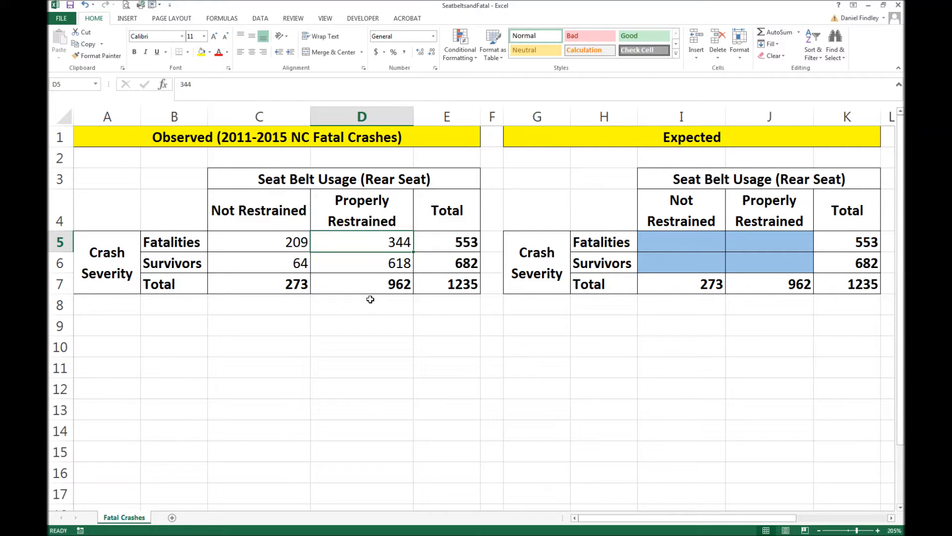
pyautogui.click(368, 268)
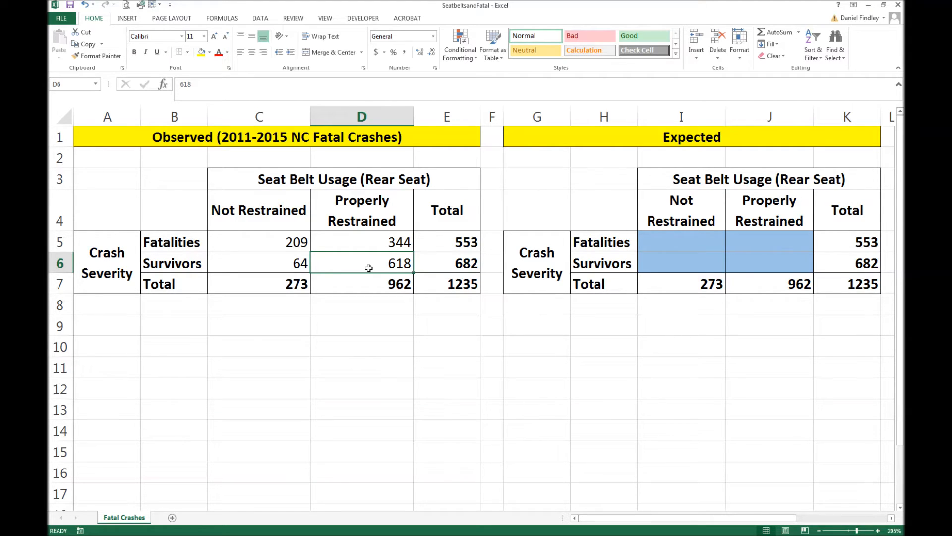
pyautogui.click(448, 243)
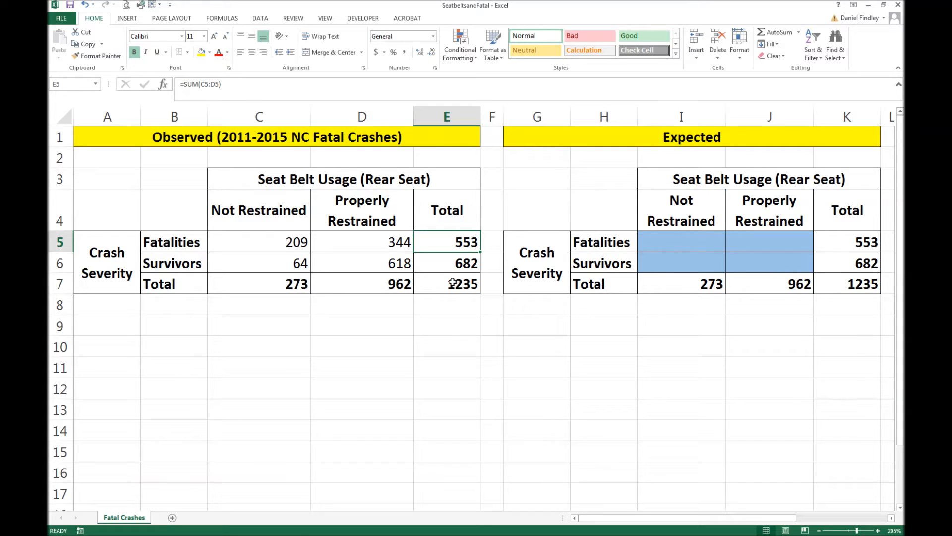
pyautogui.press('Down')
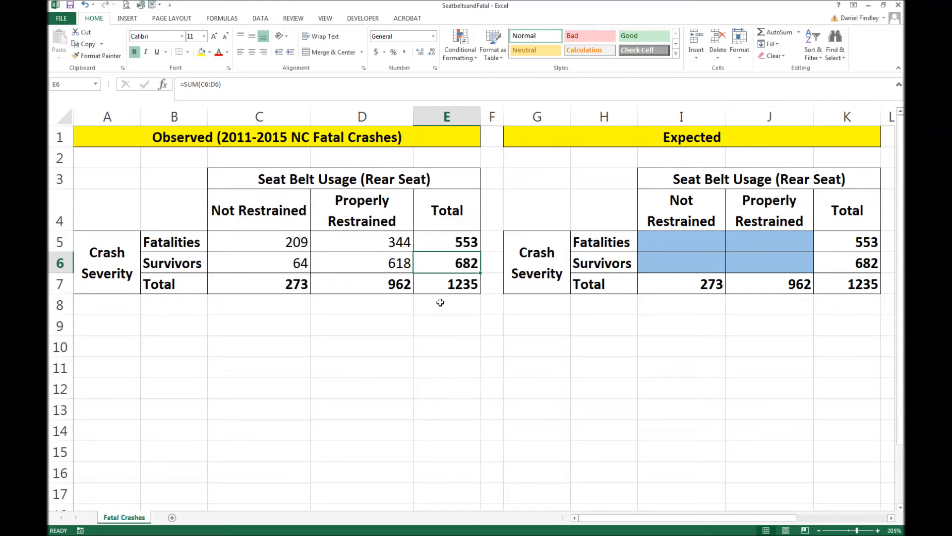
pyautogui.press('Down')
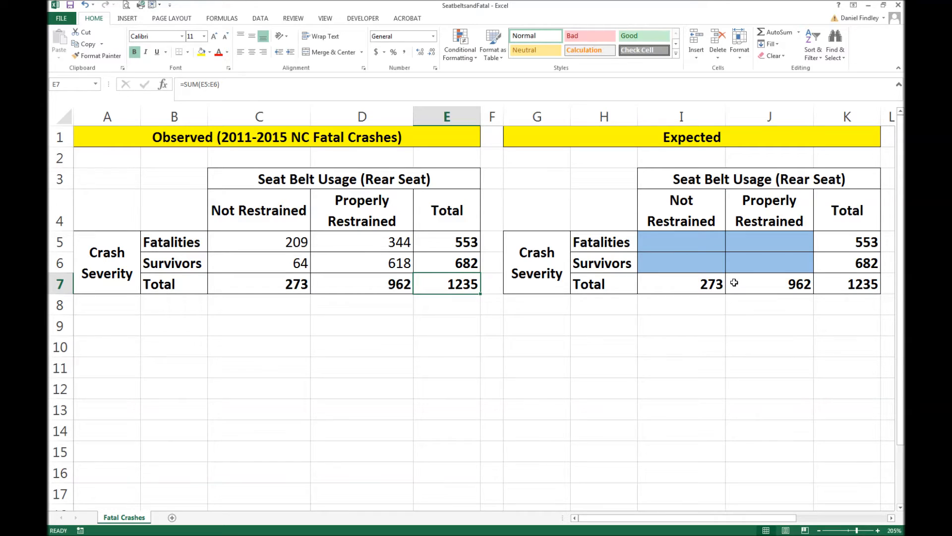
# Calculate the share of unrestrained occupants who died in C9 with =209/273 and format it as a percentage.
pyautogui.click(262, 328)
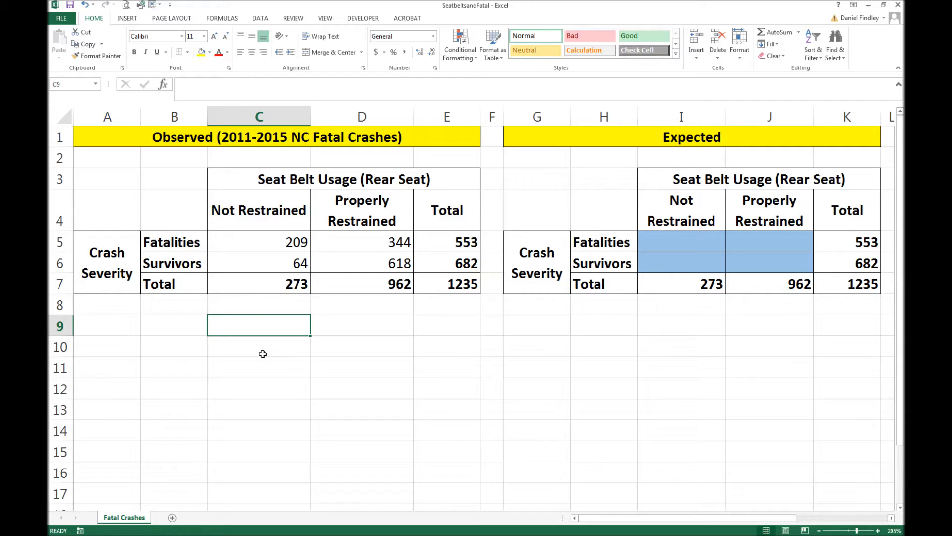
pyautogui.click(248, 250)
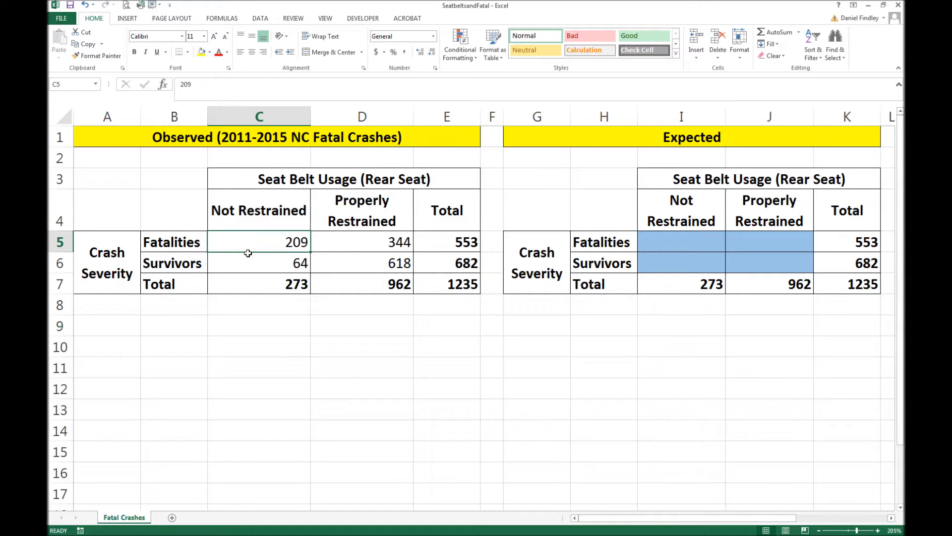
pyautogui.moveTo(248, 253); pyautogui.dragTo(248, 283)
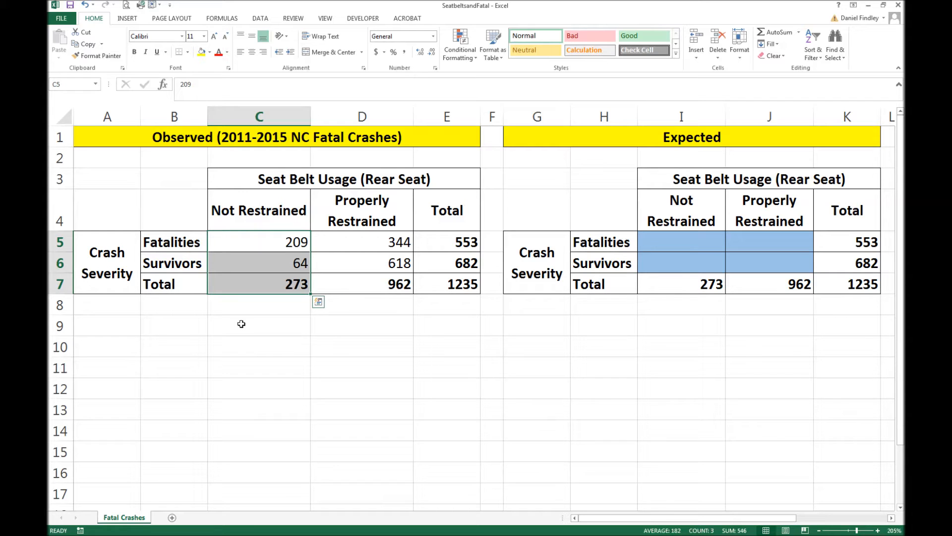
pyautogui.click(240, 324)
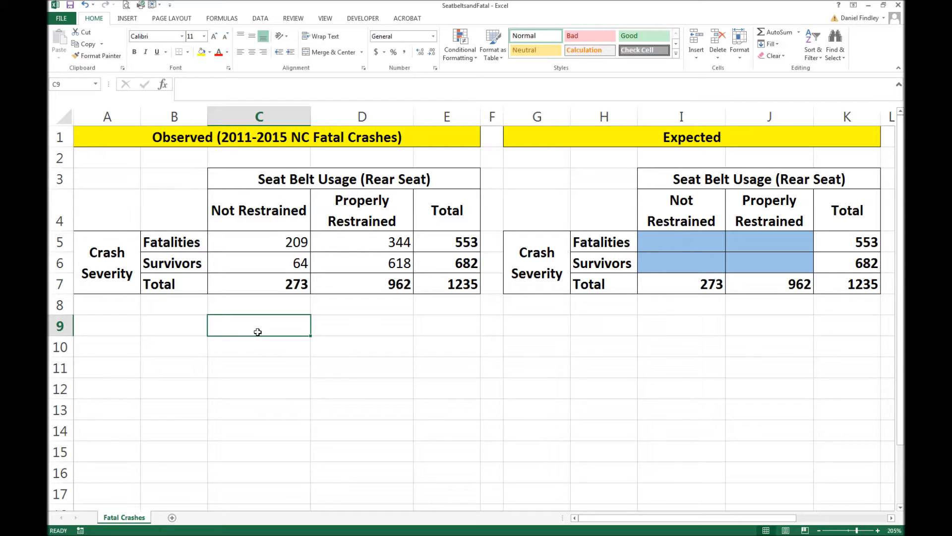
pyautogui.doubleClick(257, 331)
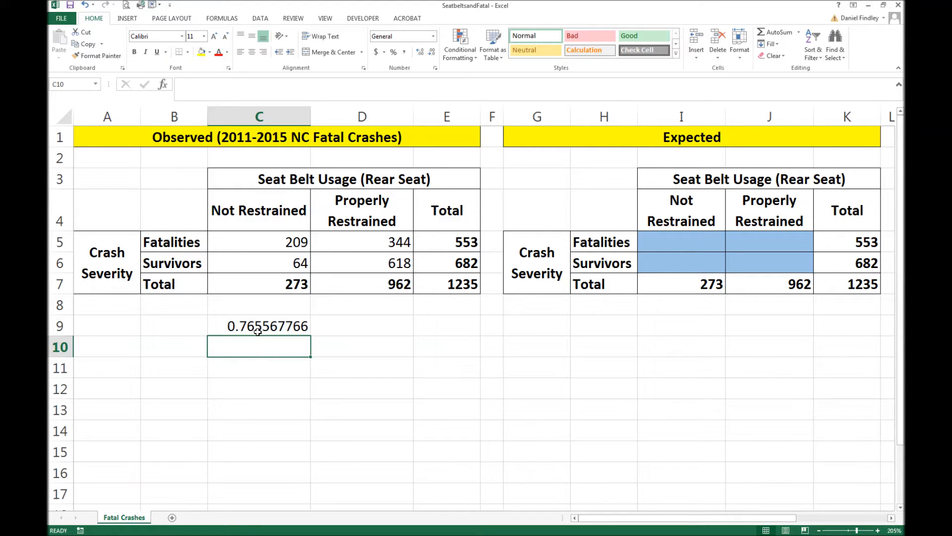
pyautogui.click(257, 332)
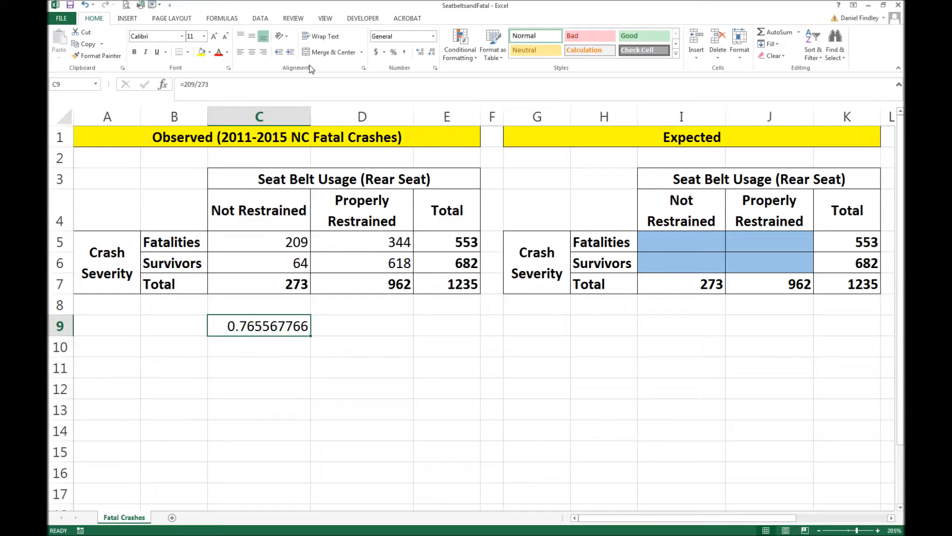
pyautogui.click(394, 52)
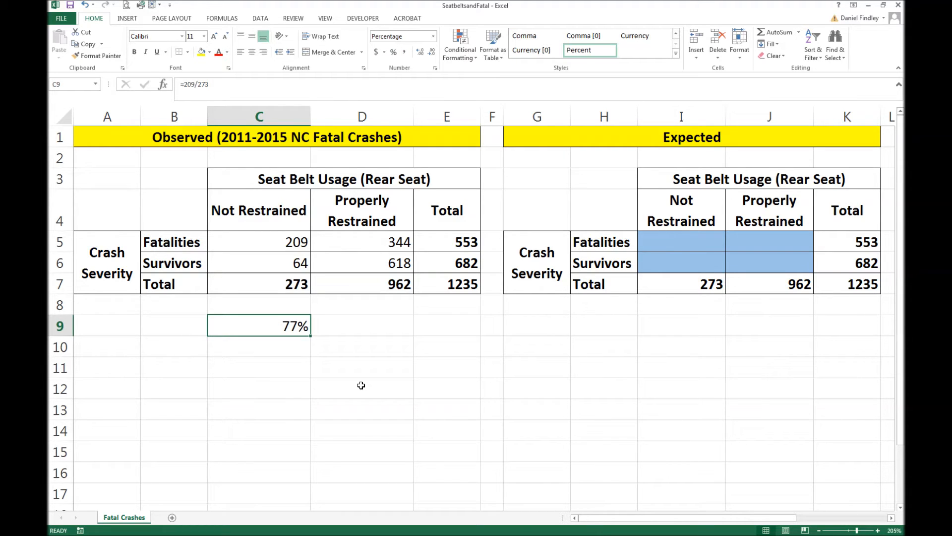
# Calculate the share of properly restrained occupants who died in D9 with =D5/D7 and format it as a percentage.
pyautogui.click(357, 328)
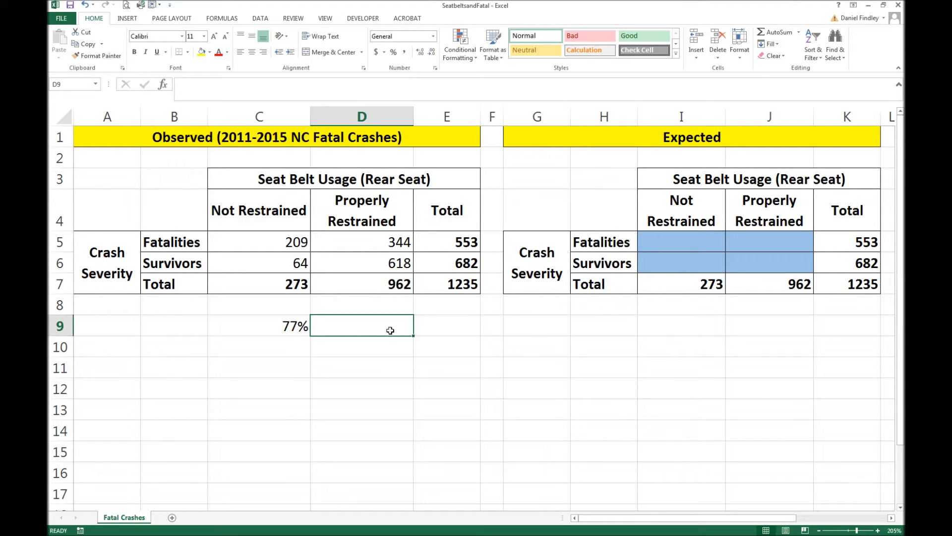
pyautogui.write('=')
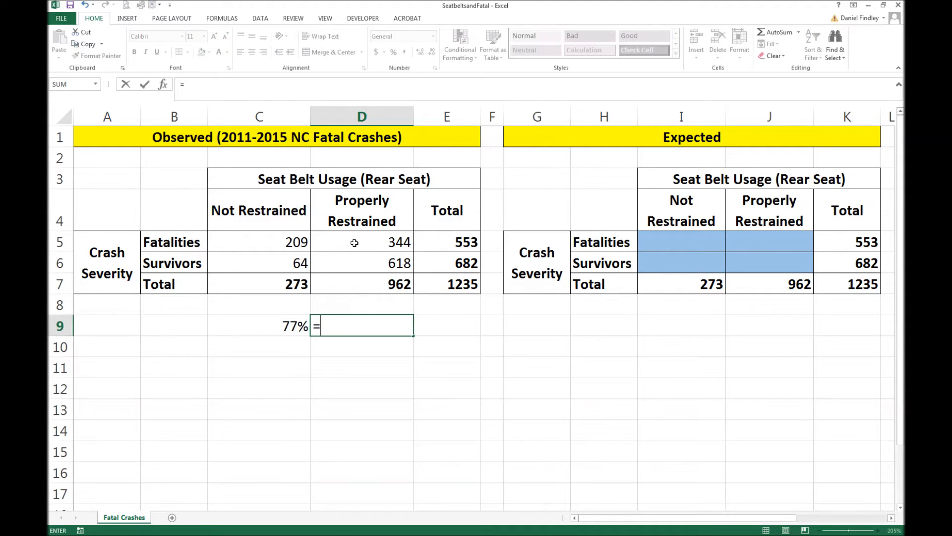
pyautogui.click(355, 242)
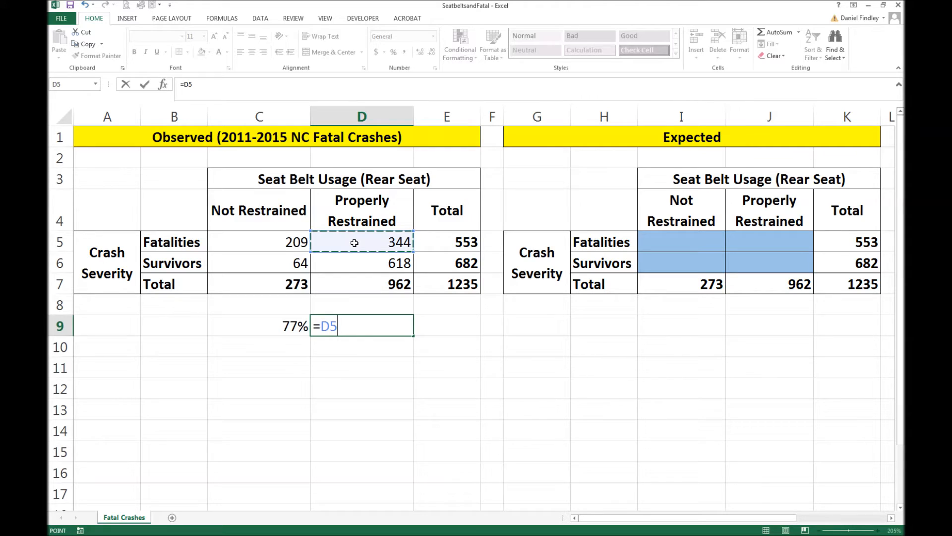
pyautogui.write('/')
pyautogui.click(357, 287)
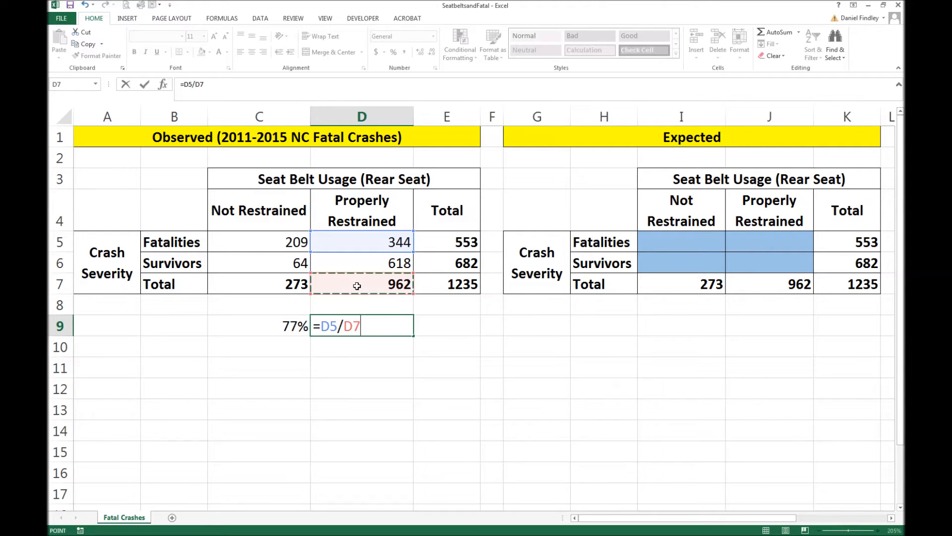
pyautogui.hotkey('ctrl', 'Return')
pyautogui.hotkey('ctrl', 'shift', '5')
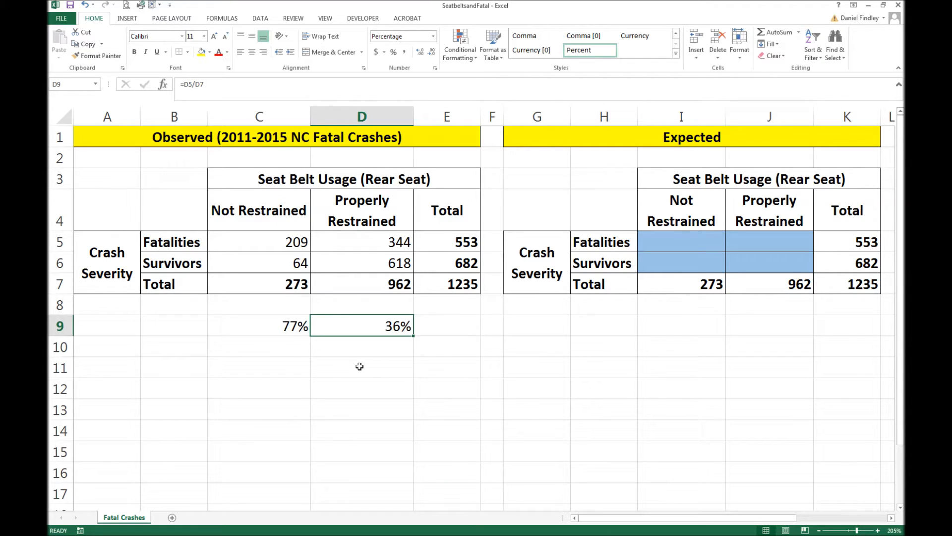
# Apply all borders to the two percentage cells C9:D9.
pyautogui.press('Left')
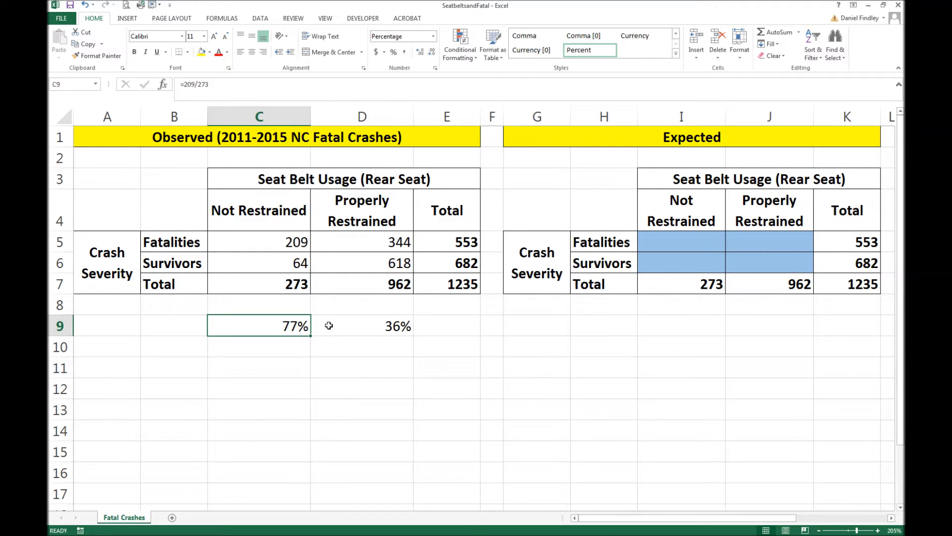
pyautogui.keyDown('shift'); pyautogui.click(328, 325); pyautogui.keyUp('shift')
pyautogui.click(187, 52)
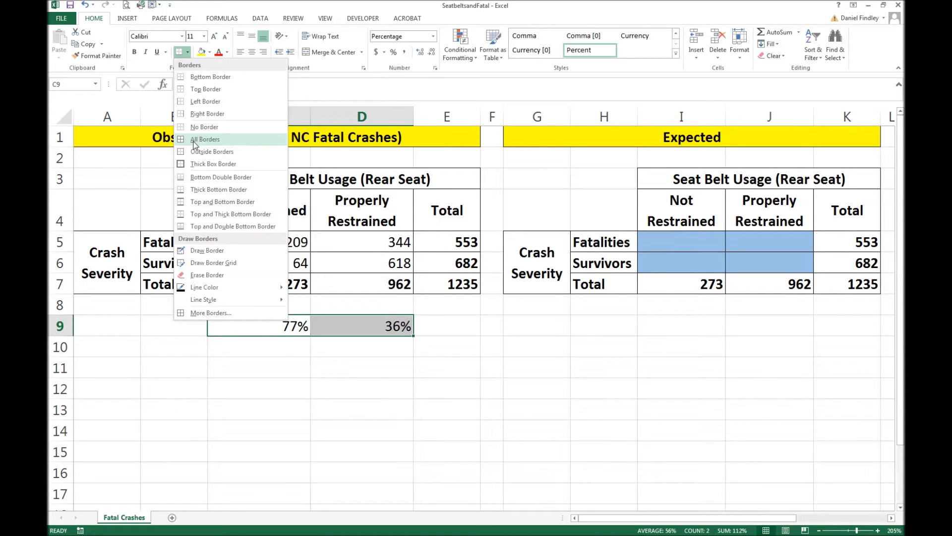
pyautogui.click(204, 139)
pyautogui.click(307, 355)
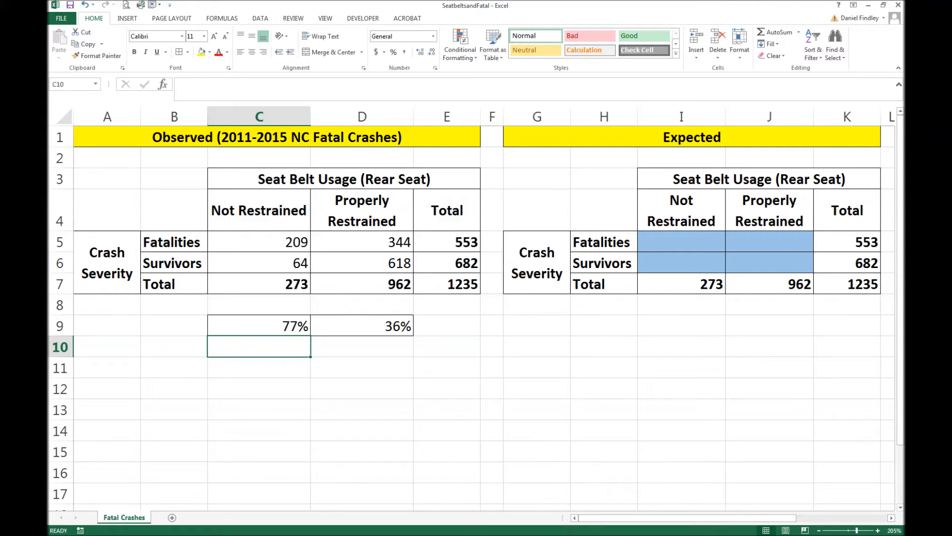
# Add the right-aligned label "% Fatal" in B9 and make B9:D9 bold and italic.
pyautogui.click(172, 328)
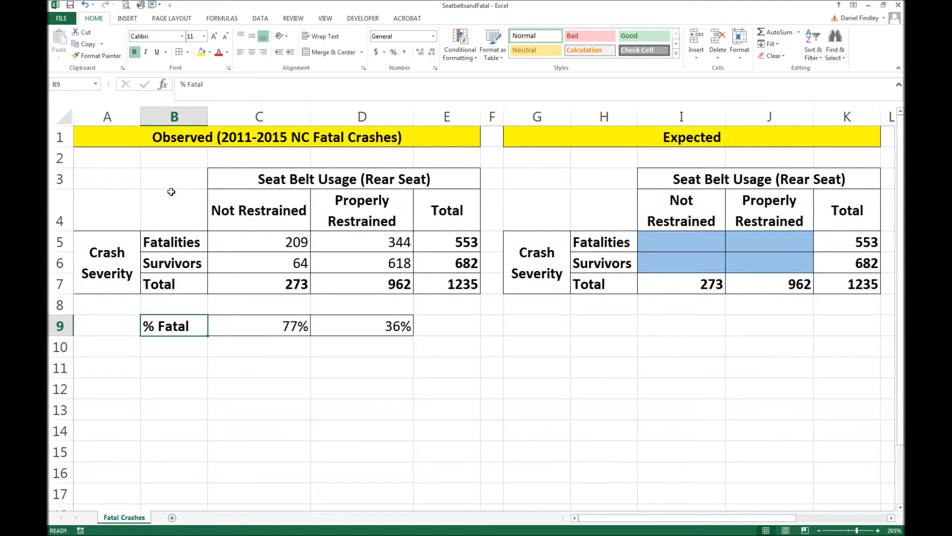
pyautogui.click(262, 51)
pyautogui.moveTo(193, 326); pyautogui.dragTo(387, 326)
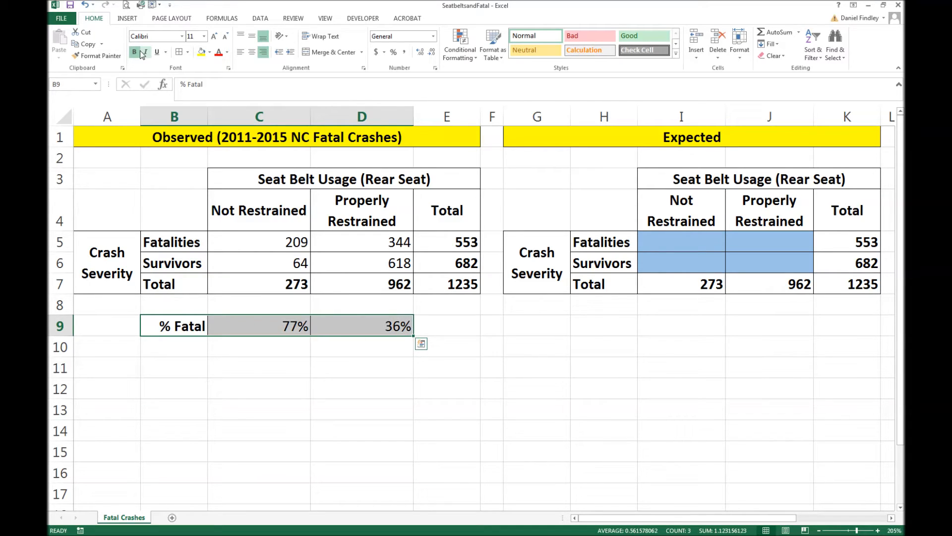
pyautogui.click(135, 52)
pyautogui.click(145, 52)
pyautogui.click(600, 326)
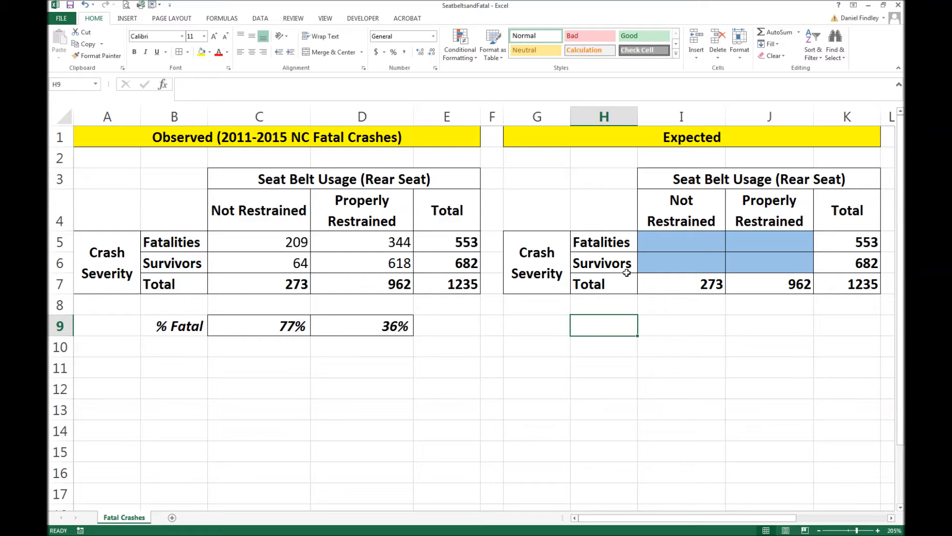
# Calculate the expected unrestrained fatalities in I5 with the formula =(K5*I7)/K7.
pyautogui.click(670, 242)
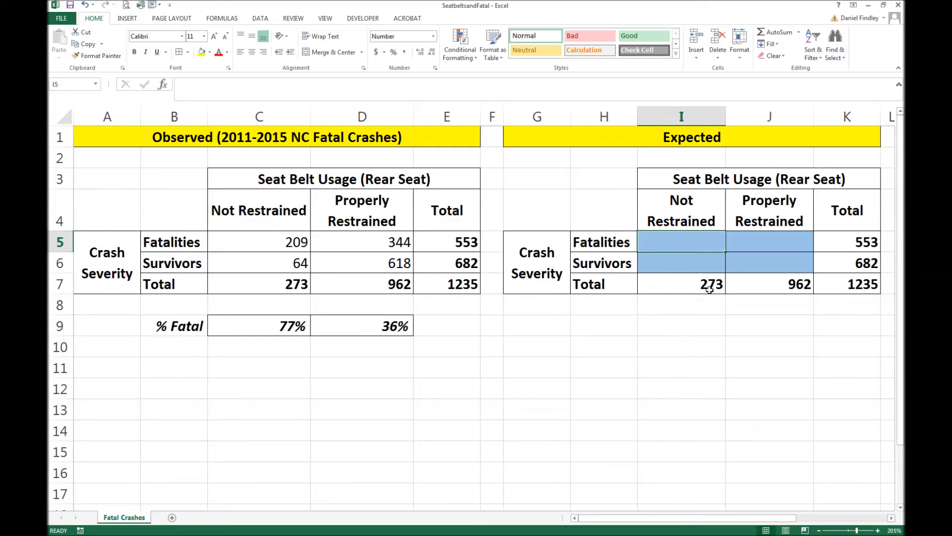
pyautogui.write('=(')
pyautogui.click(859, 242)
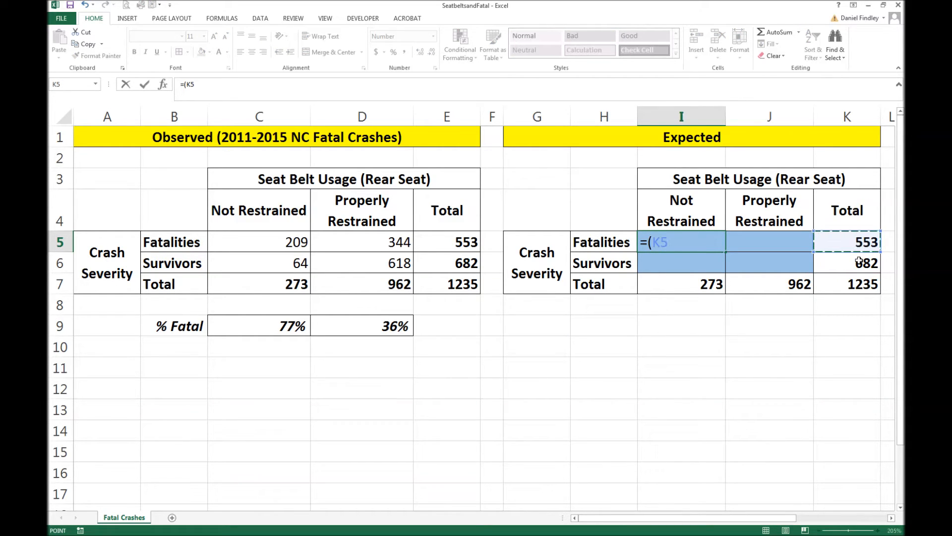
pyautogui.write('*I7)/')
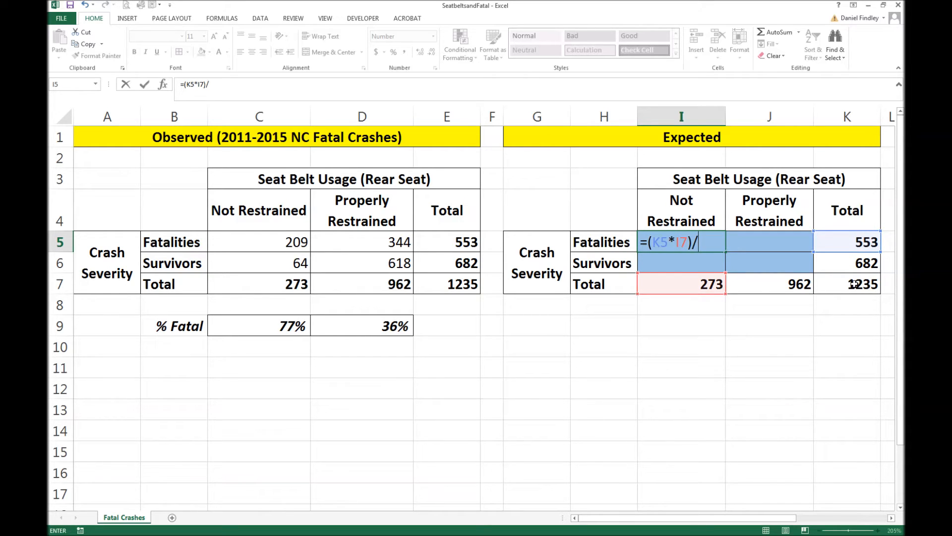
pyautogui.click(854, 284)
pyautogui.press('Tab')
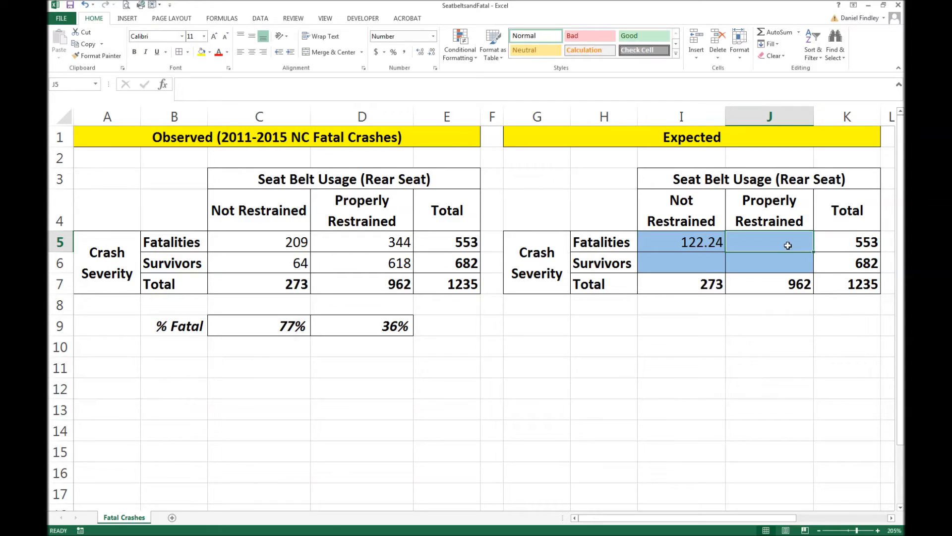
# Calculate the expected properly restrained fatalities in J5 with the formula =(K5*J7)/K7.
pyautogui.write('=')
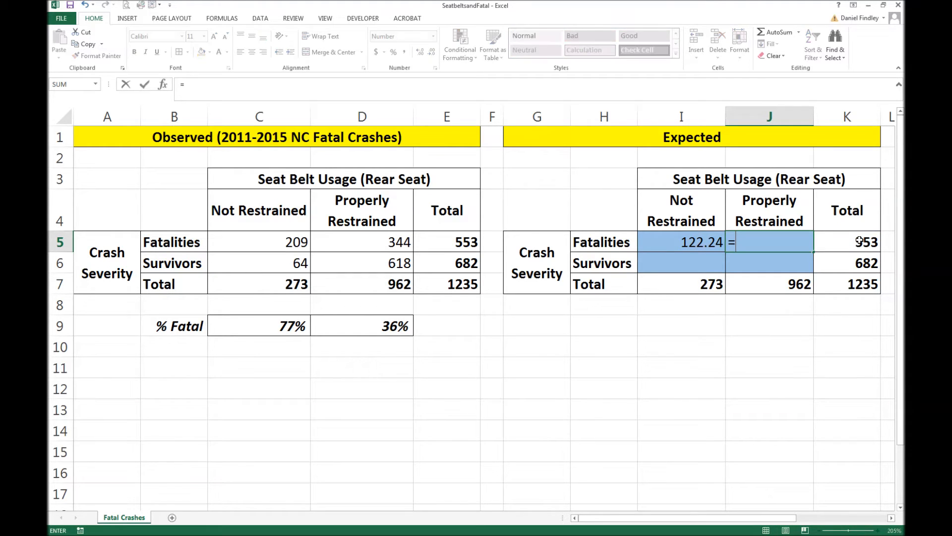
pyautogui.write('(')
pyautogui.click(859, 241)
pyautogui.write('*')
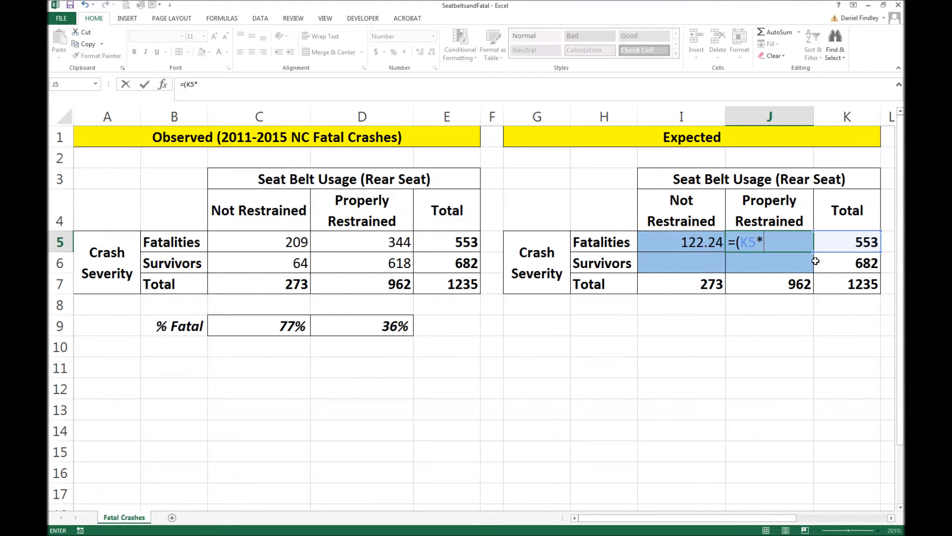
pyautogui.click(686, 281)
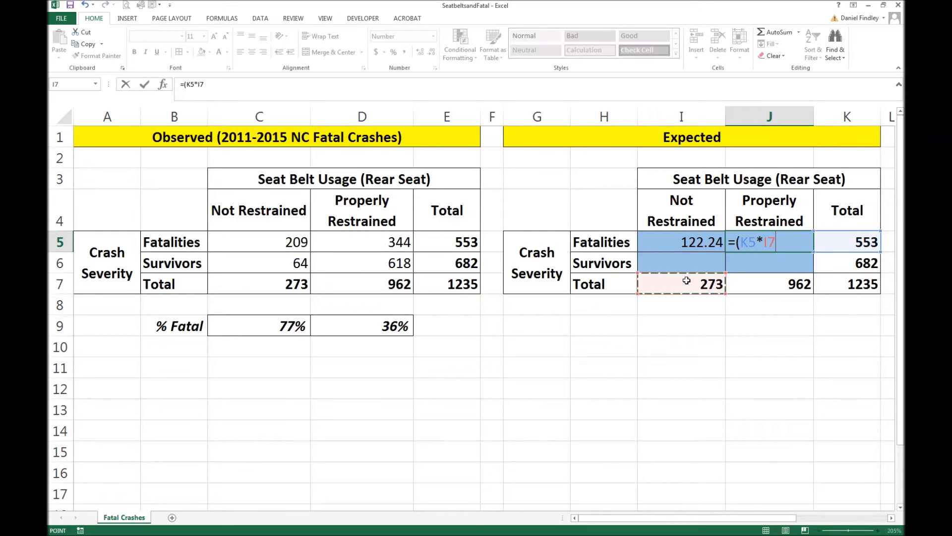
pyautogui.click(762, 280)
pyautogui.write(')/')
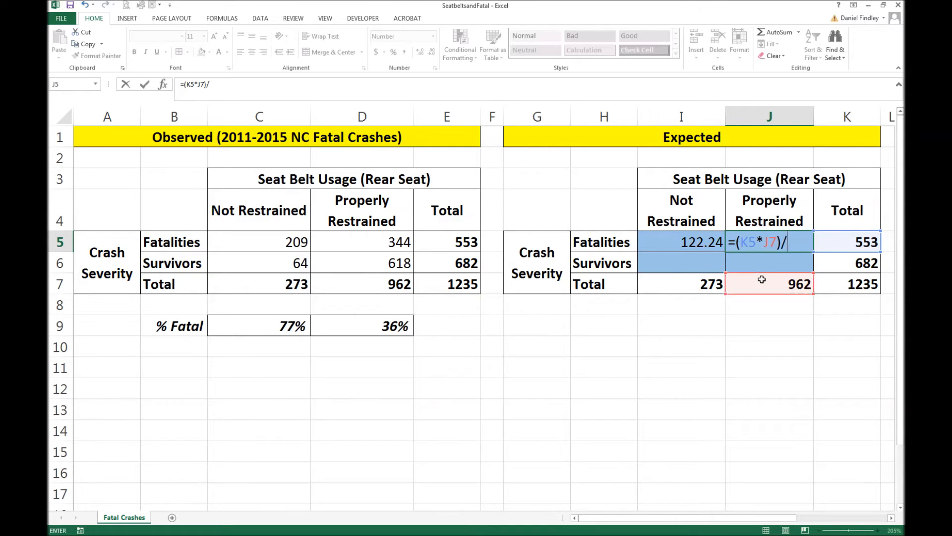
pyautogui.press('Tab')
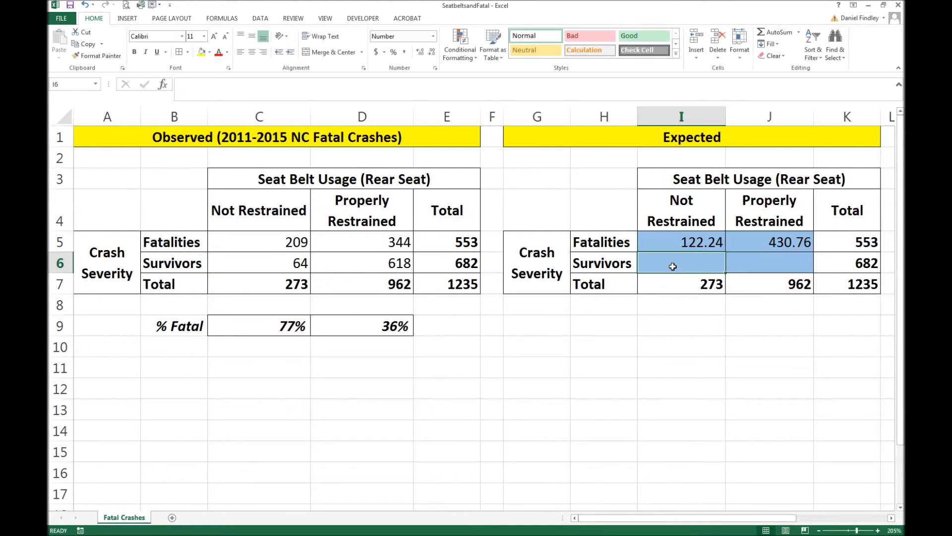
# Calculate the expected unrestrained survivors in I6 with the formula =K6*I7/K7.
pyautogui.write('=')
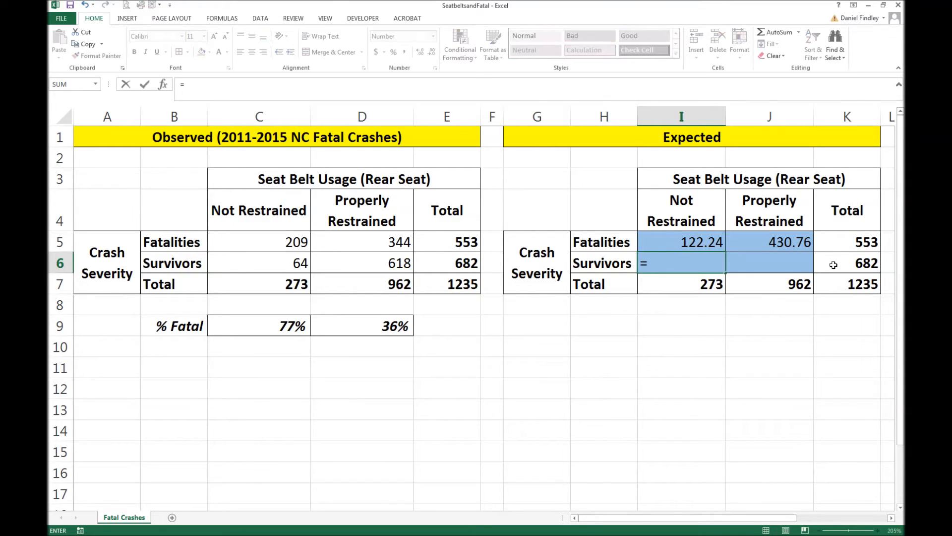
pyautogui.click(833, 265)
pyautogui.write('*')
pyautogui.press('Down')
pyautogui.write('/')
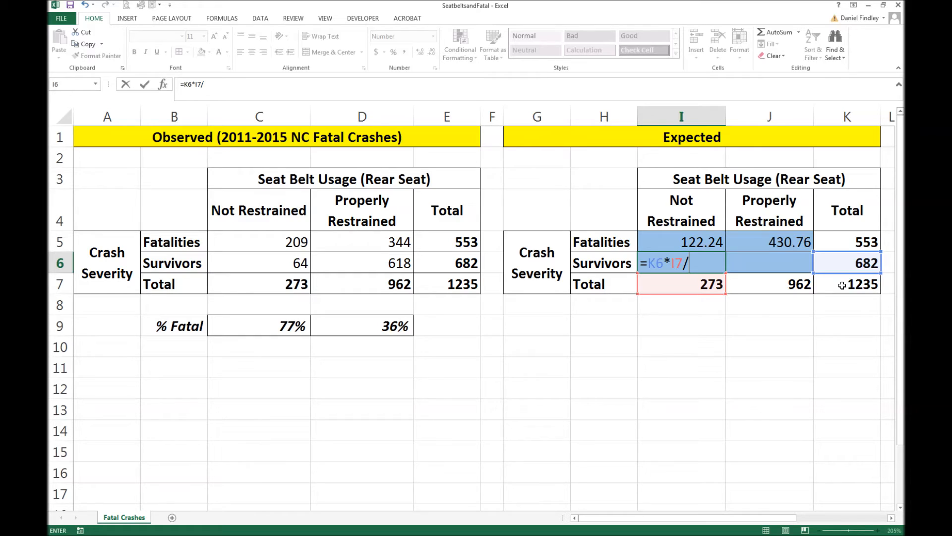
pyautogui.click(842, 286)
pyautogui.press('Tab')
# Calculate the expected properly restrained survivors in J6 with the formula =K6*J7/K7.
pyautogui.write('=')
pyautogui.press('Right')
pyautogui.write('*')
pyautogui.click(788, 284)
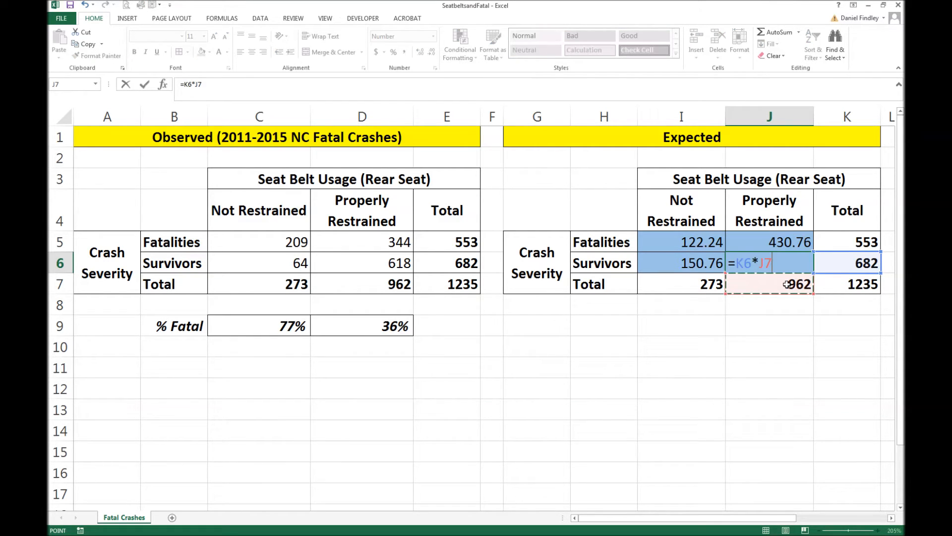
pyautogui.write('/')
pyautogui.click(837, 291)
pyautogui.press('Return')
pyautogui.moveTo(679, 244); pyautogui.dragTo(759, 260)
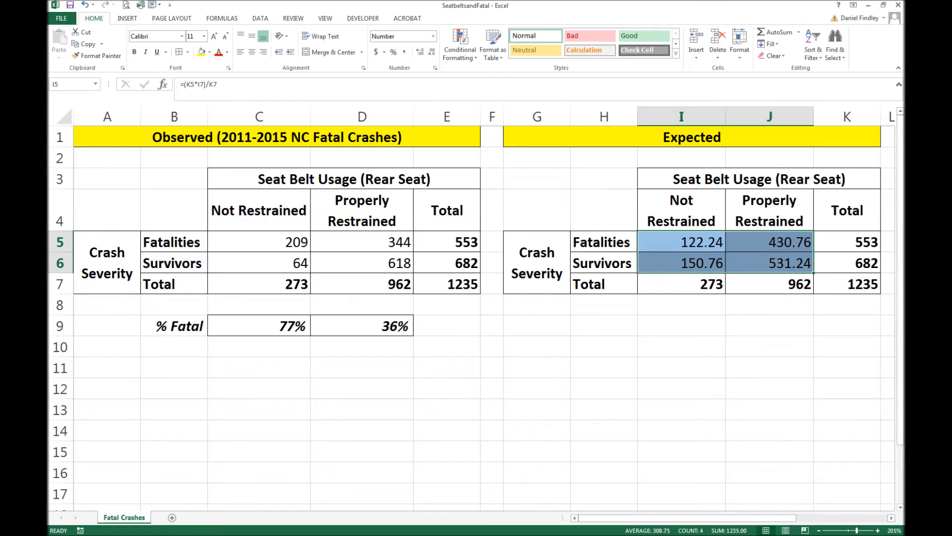
pyautogui.click(681, 346)
# Calculate the chi-square term for unrestrained fatalities in O5 with =(C5-I5)^2/I5 and fill the formula through O5:P6.
pyautogui.moveTo(645, 519); pyautogui.dragTo(746, 529)
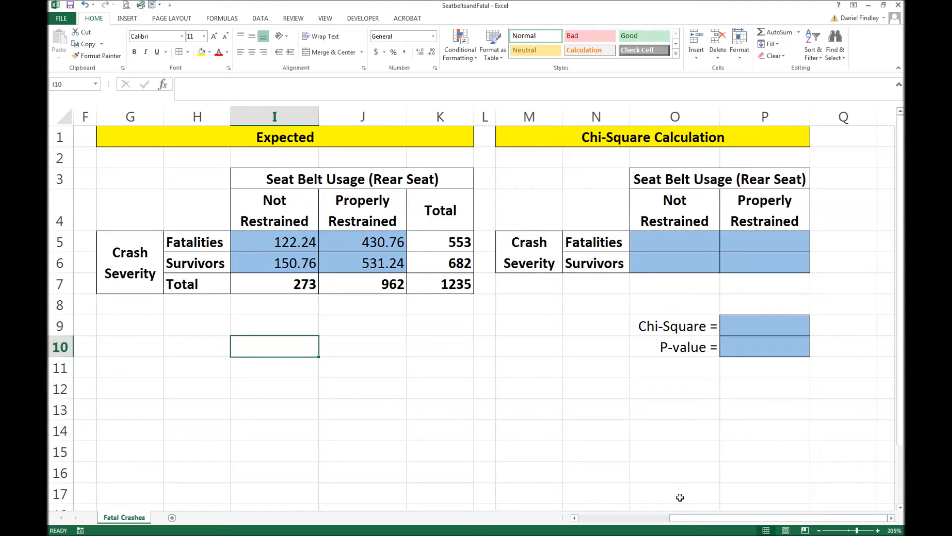
pyautogui.click(684, 243)
pyautogui.write('=(')
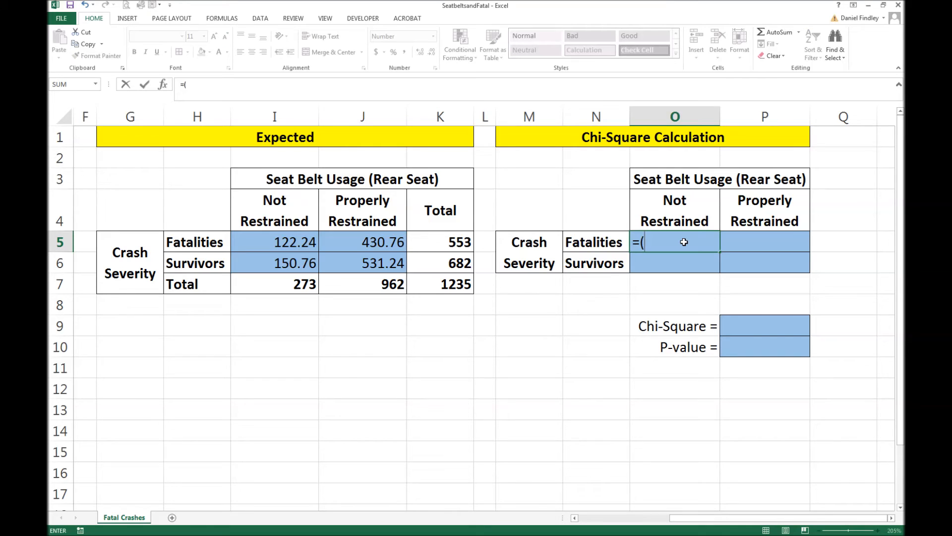
pyautogui.moveTo(680, 519); pyautogui.dragTo(605, 518)
pyautogui.click(275, 245)
pyautogui.write('-')
pyautogui.click(652, 248)
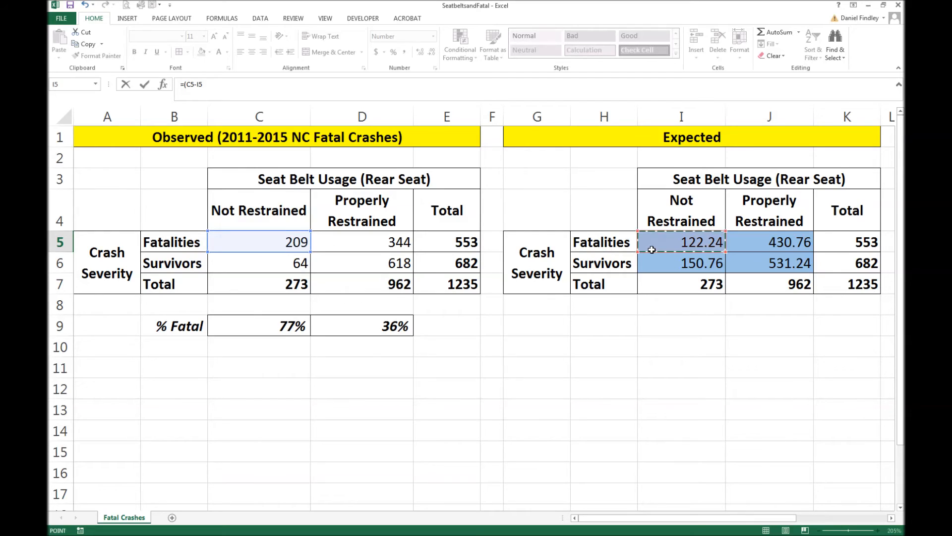
pyautogui.write(')^2')
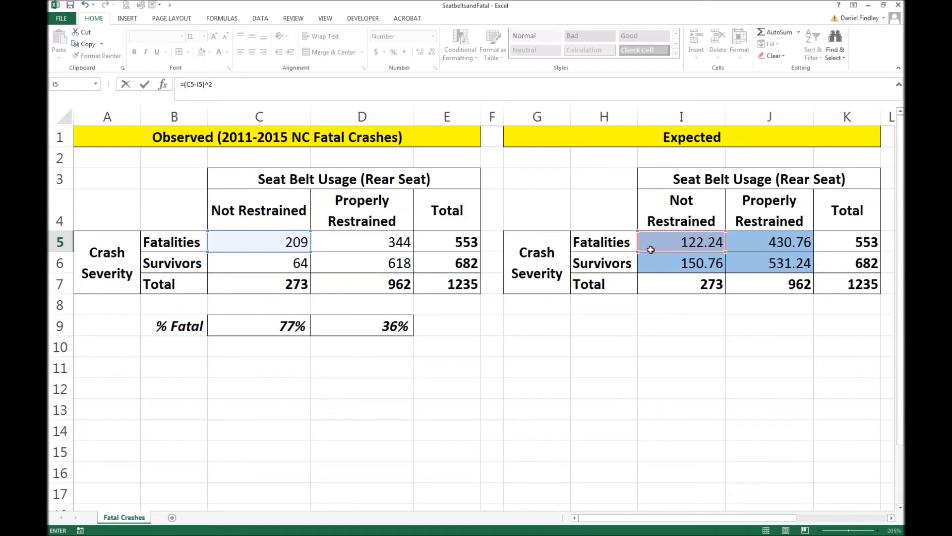
pyautogui.write('/')
pyautogui.click(661, 243)
pyautogui.moveTo(781, 518); pyautogui.dragTo(872, 520)
pyautogui.press('Return')
pyautogui.click(703, 246)
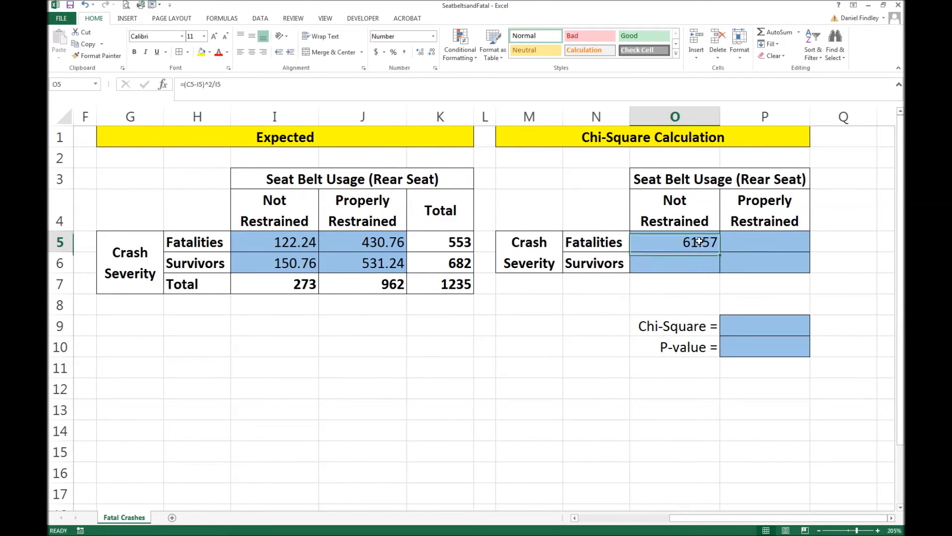
pyautogui.moveTo(721, 251); pyautogui.dragTo(809, 266)
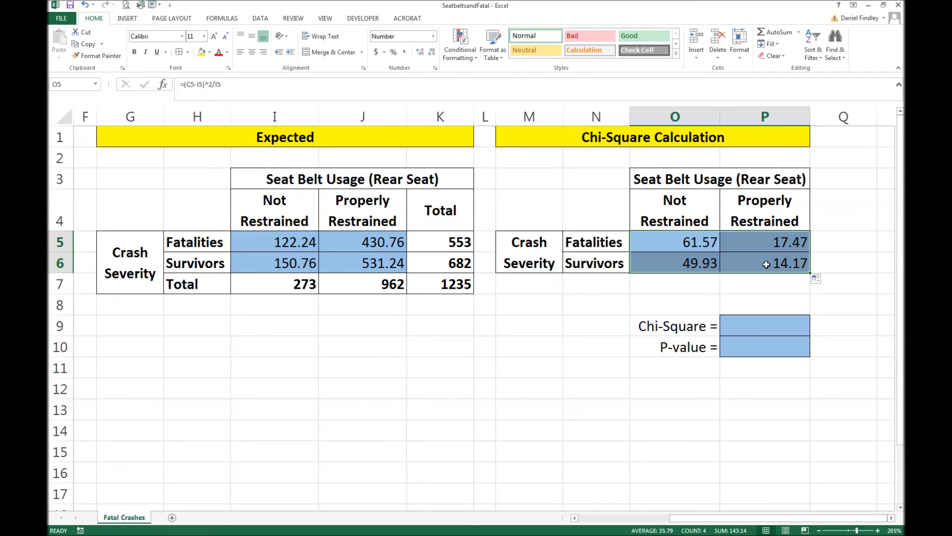
# Calculate the chi-square statistic in P9 by summing the four terms with =SUM(O5:P6).
pyautogui.click(764, 325)
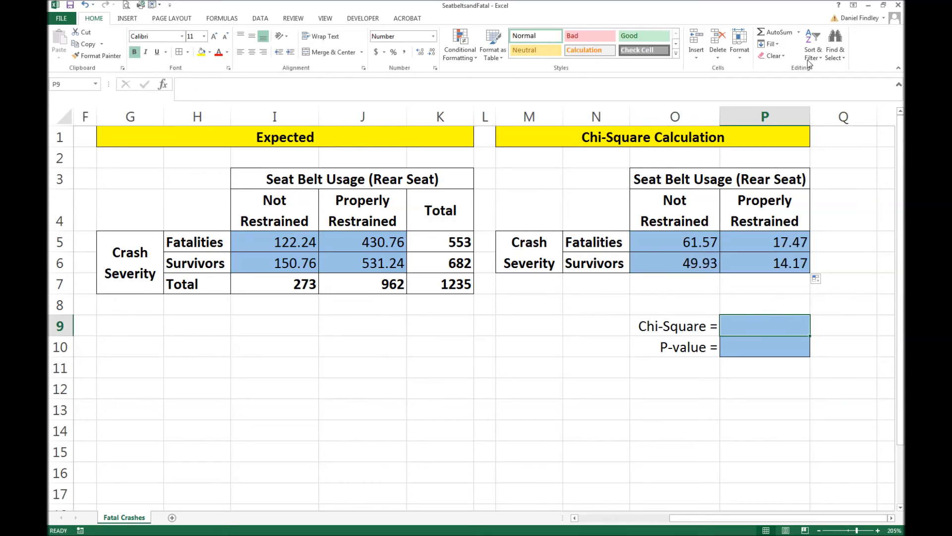
pyautogui.click(779, 32)
pyautogui.moveTo(675, 242); pyautogui.dragTo(748, 264)
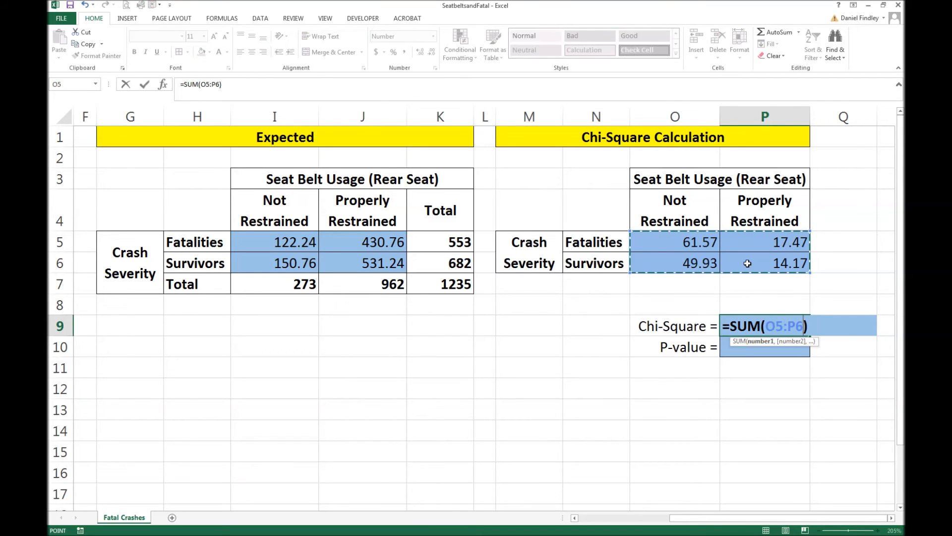
pyautogui.press('Return')
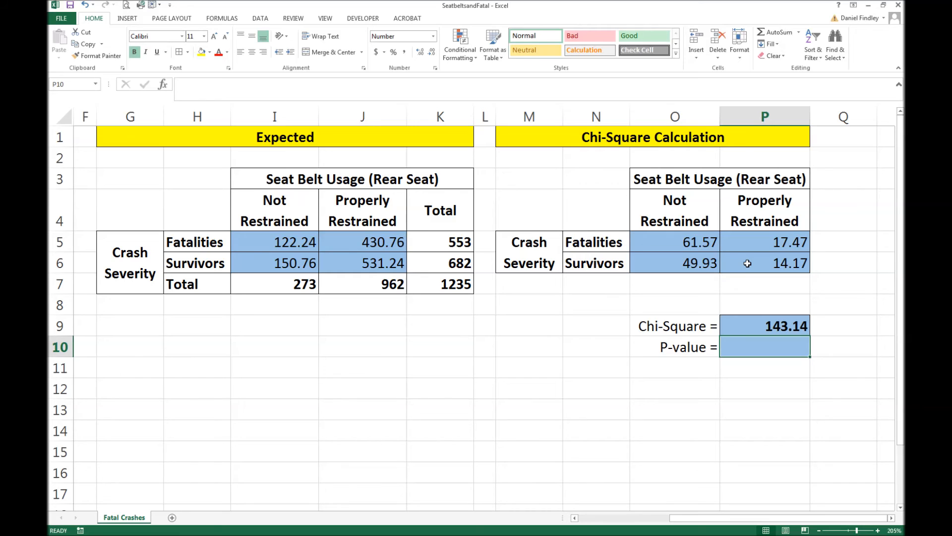
# Calculate the P-value in P10 with CHISQ.TEST, using observed range C5:D6 and expected range I5:J6.
pyautogui.write('=')
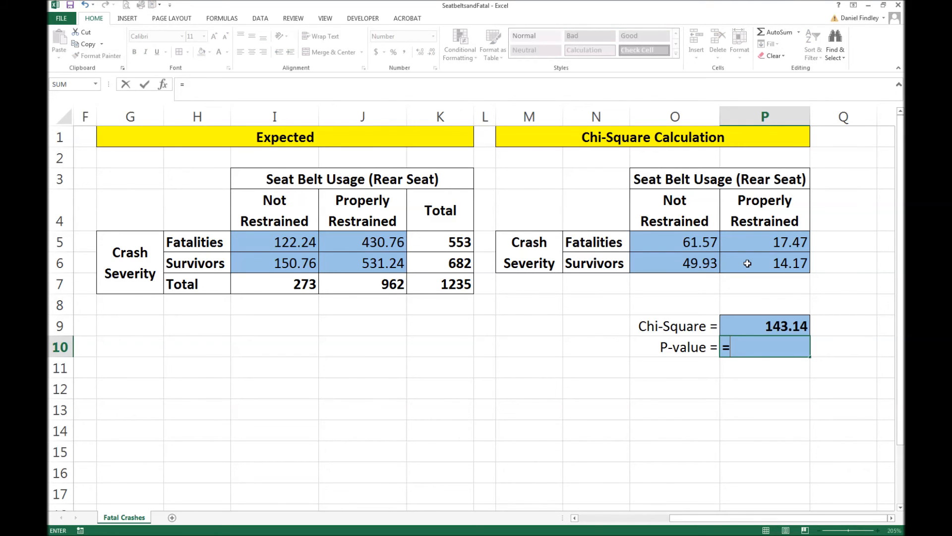
pyautogui.write('chi')
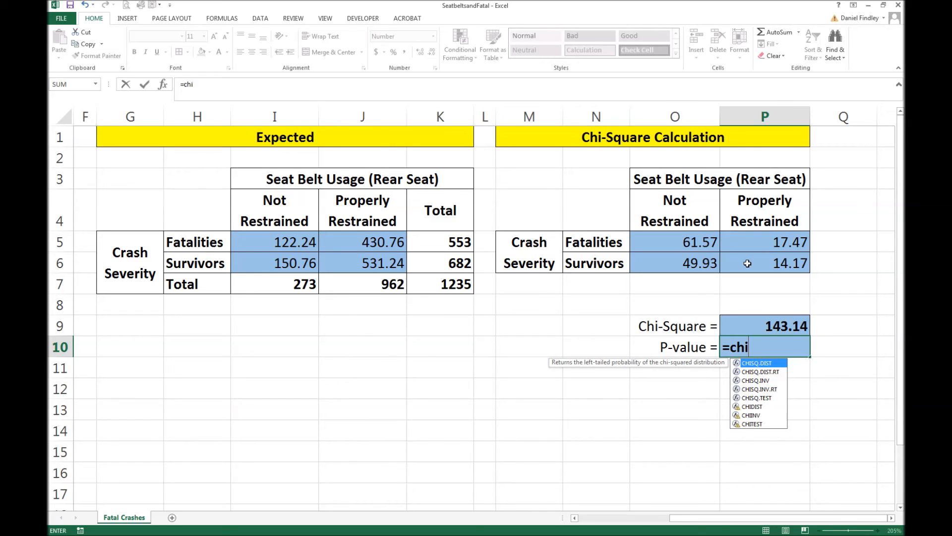
pyautogui.write('sq.test(')
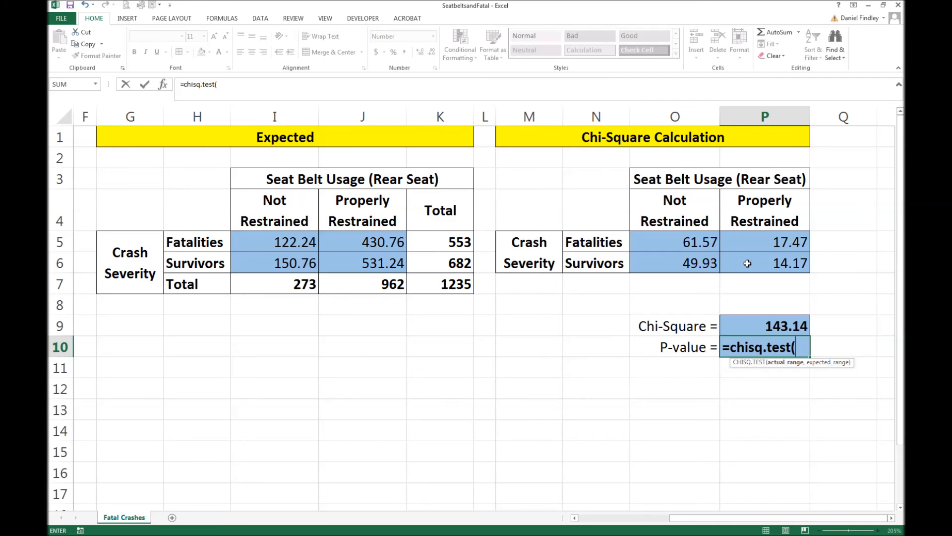
pyautogui.moveTo(747, 518); pyautogui.dragTo(657, 518)
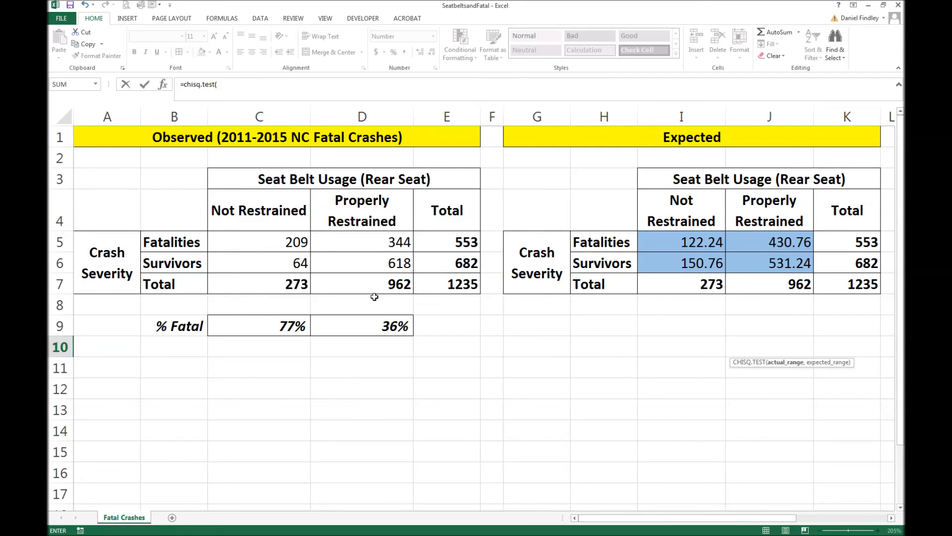
pyautogui.moveTo(276, 240); pyautogui.dragTo(347, 259)
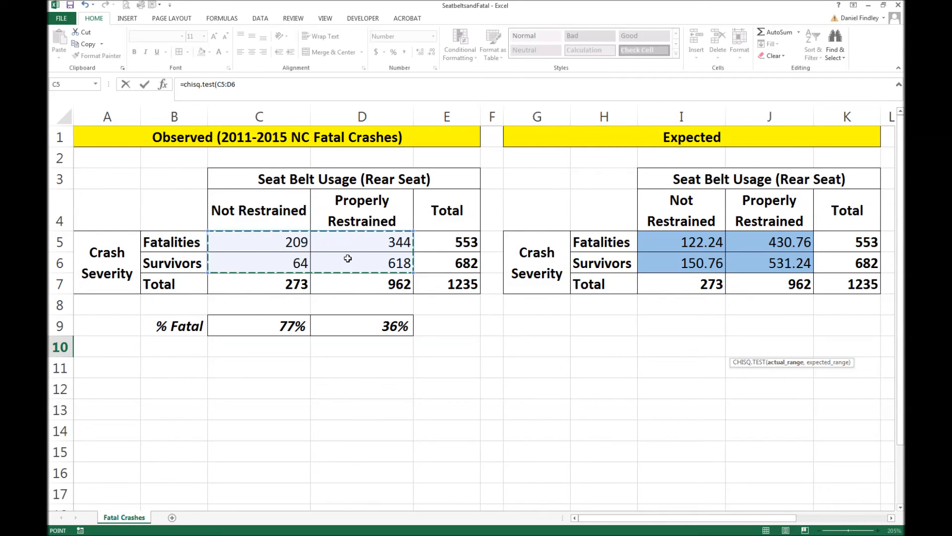
pyautogui.write(',')
pyautogui.moveTo(688, 245); pyautogui.dragTo(740, 263)
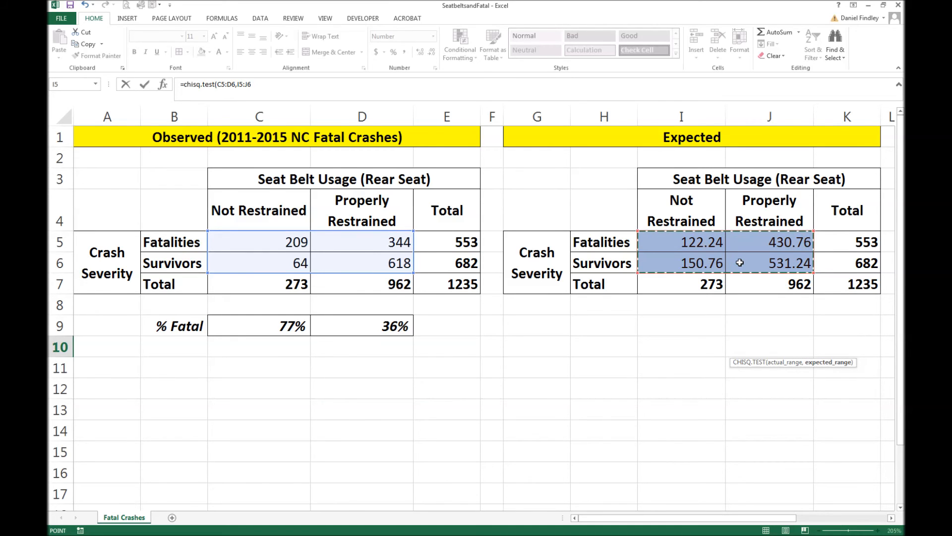
pyautogui.press('Return')
pyautogui.press('Up')
pyautogui.hscroll(1, 740, 262)
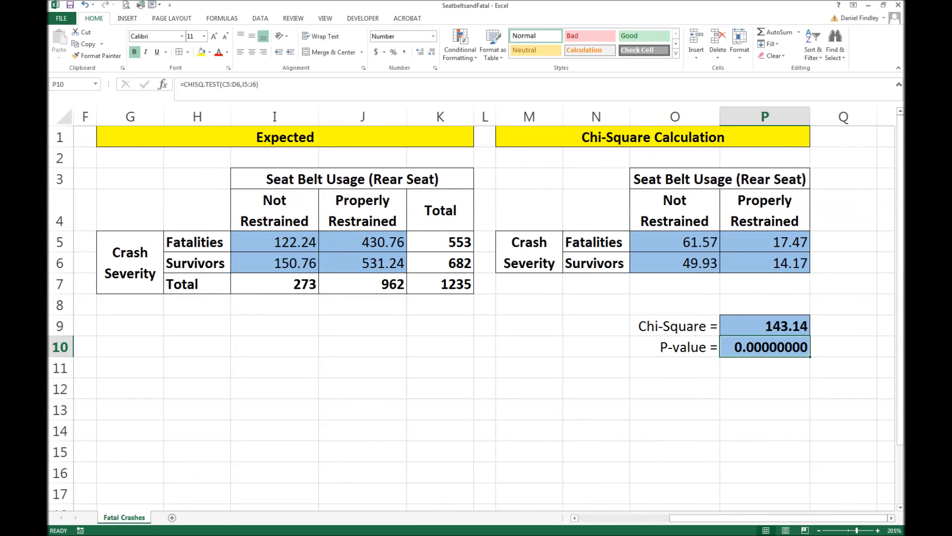
# Enter the note "Null Hypothesis = No diff in distribution" in O12.
pyautogui.click(674, 388)
pyautogui.write('Null Hypoteh')
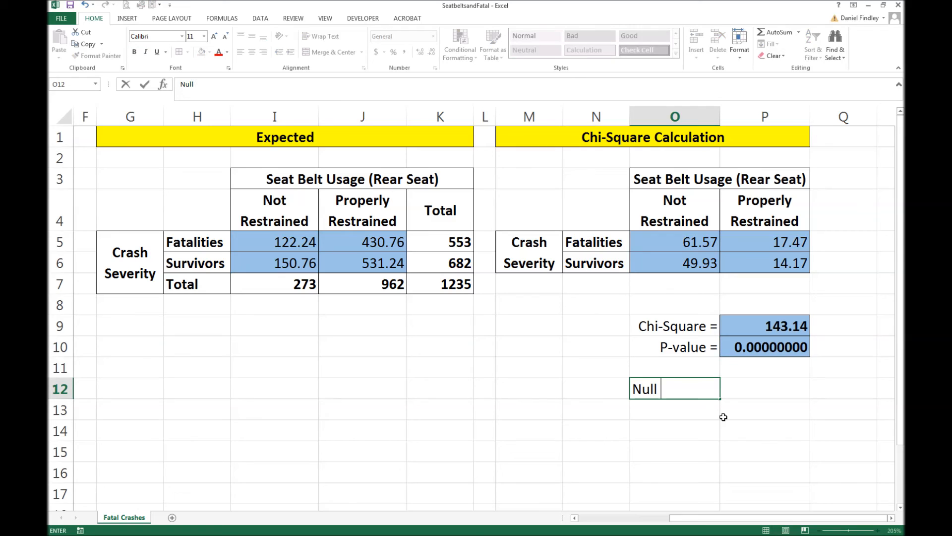
pyautogui.press('BackSpace')
pyautogui.press('BackSpace')
pyautogui.write('hesis = No diff')
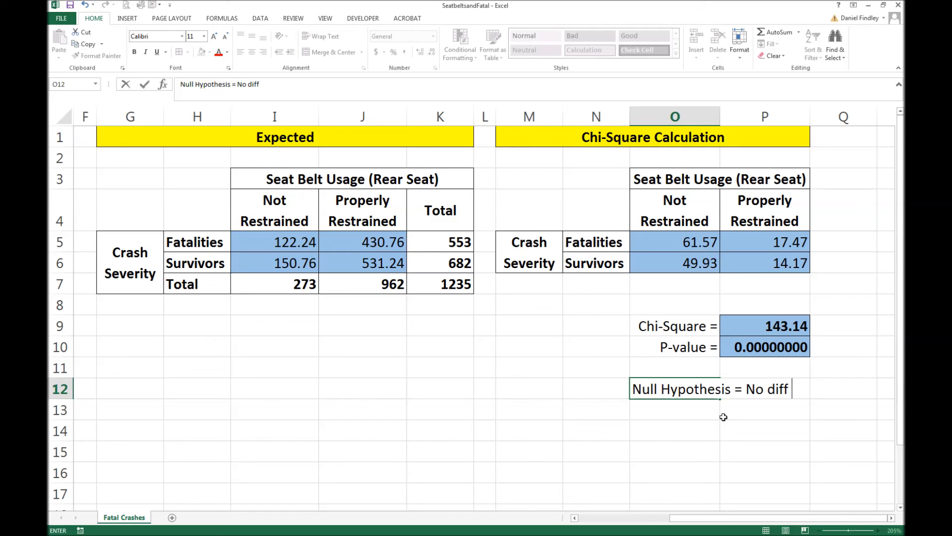
pyautogui.write(' in distri')
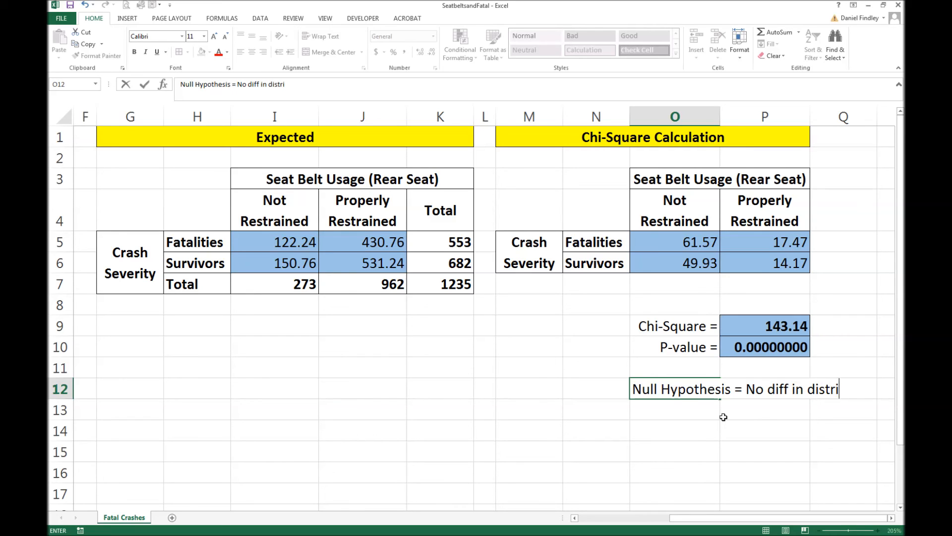
pyautogui.write('bution')
pyautogui.press('Return')
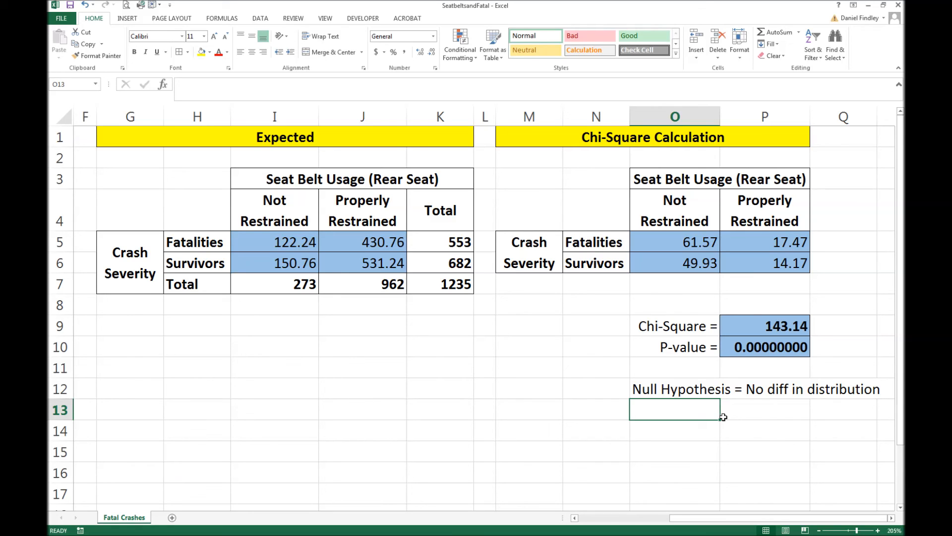
# Enter the note "Alternative Hypothesis = Is a diff" in O13.
pyautogui.write('Alter')
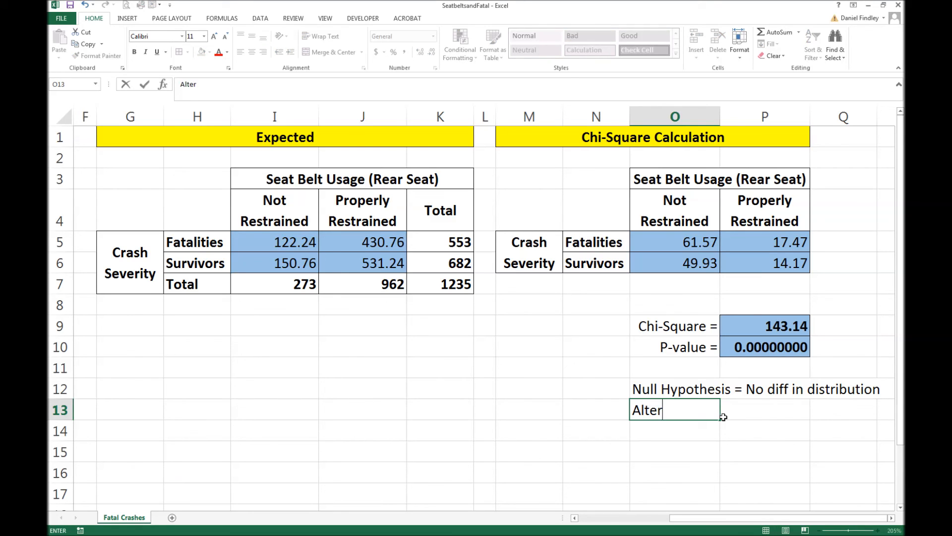
pyautogui.write('native Hypothesis')
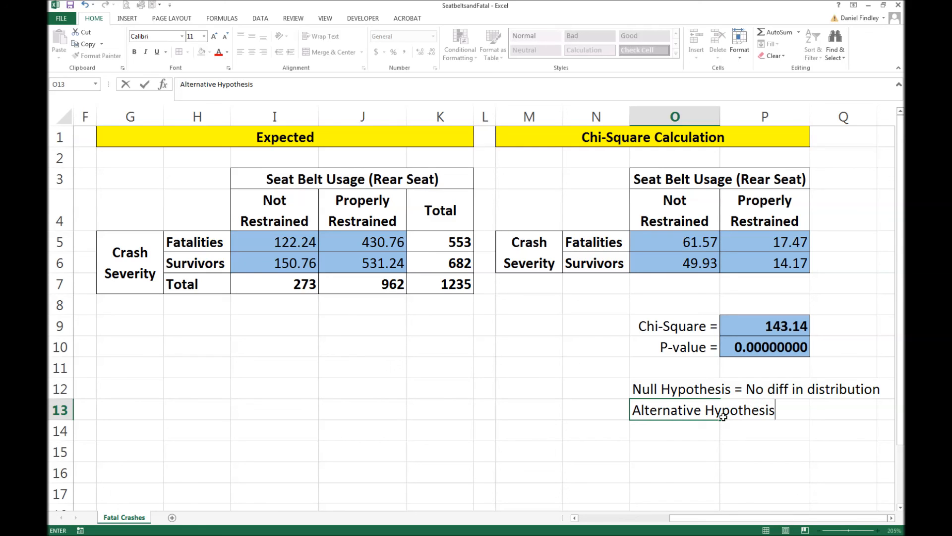
pyautogui.write(' = Is a diff')
pyautogui.press('Return')
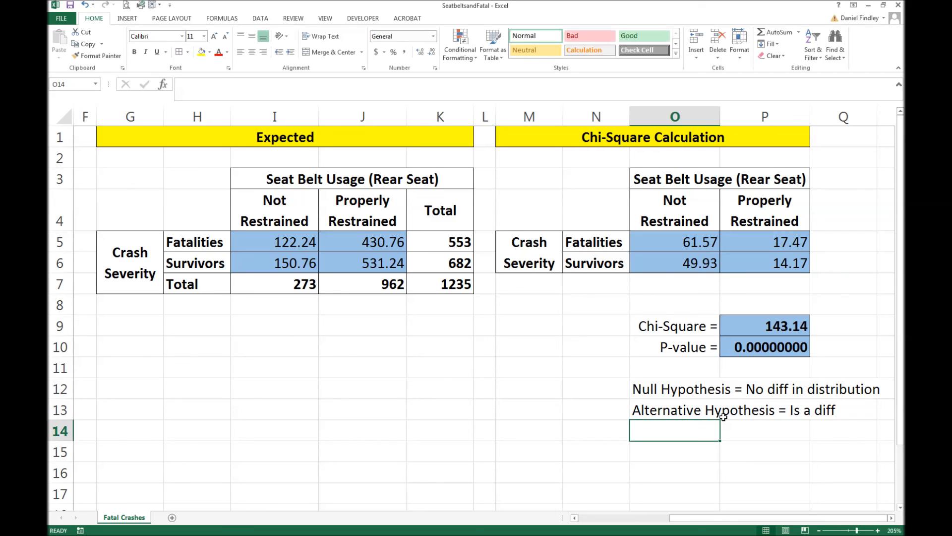